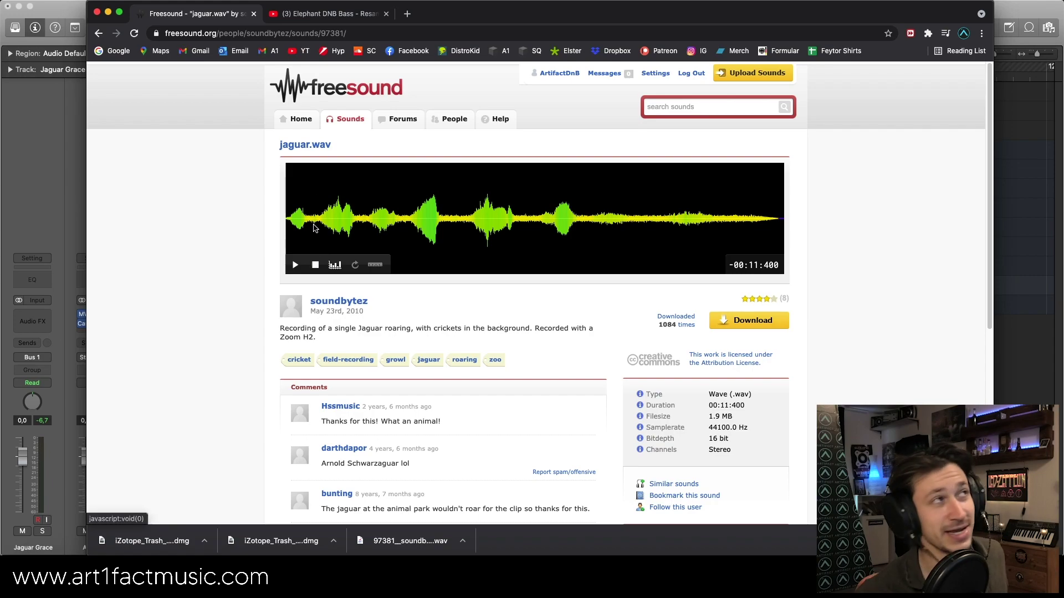
- Check the comments under the Elephant DNB Bass video, then return to the jaguar.wav page and play the recording
click(313, 19)
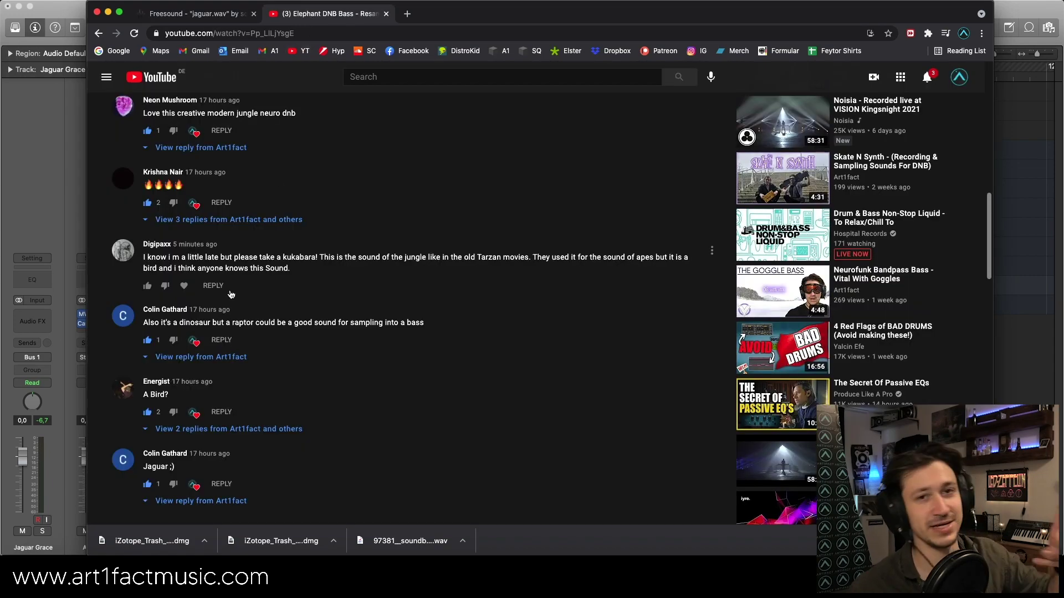
click(221, 14)
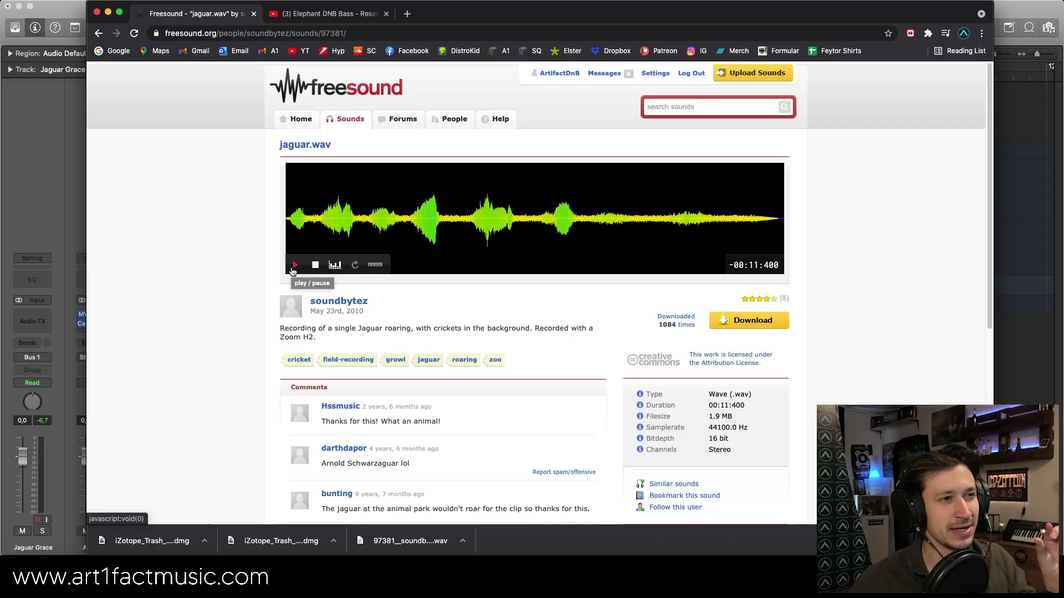
click(294, 265)
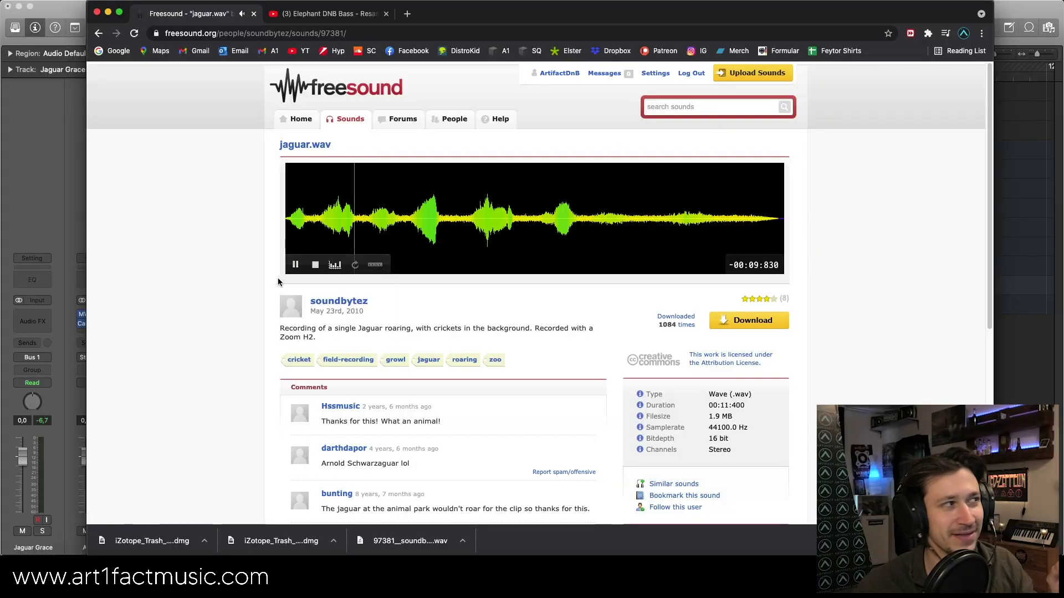
- Switch to the Logic Pro project, unmute the Jaguar Raw region and set the cycle range to its length from bar 3
click(64, 223)
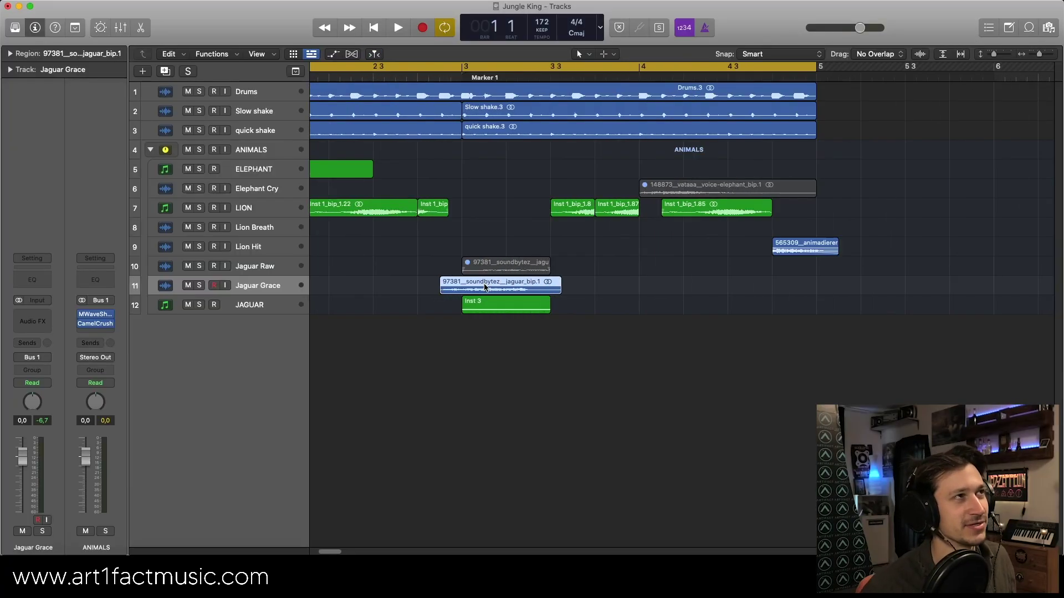
drag(441, 67, 588, 138)
click(603, 231)
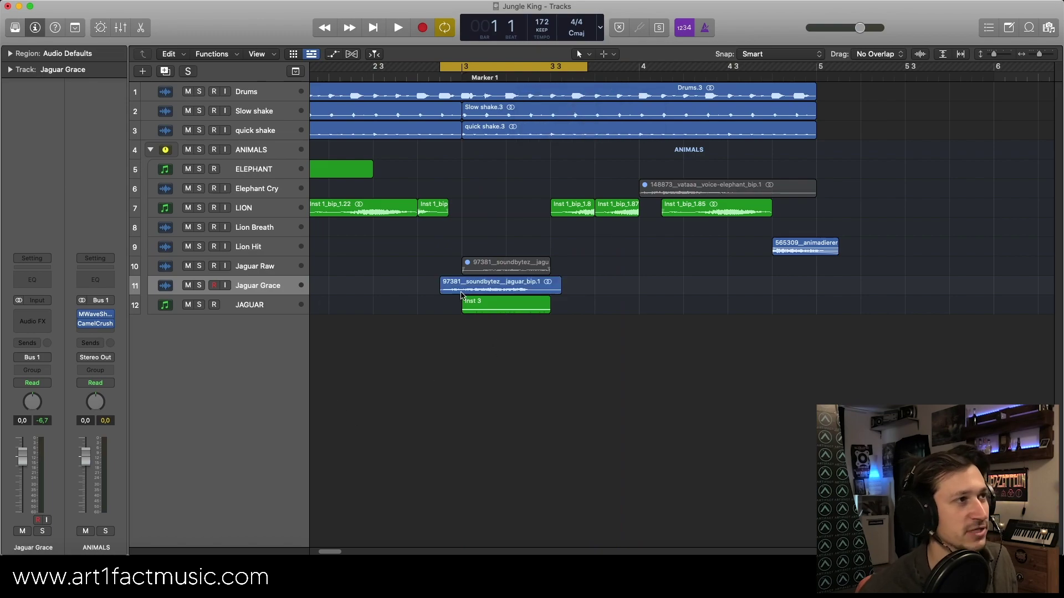
click(493, 261)
click(490, 230)
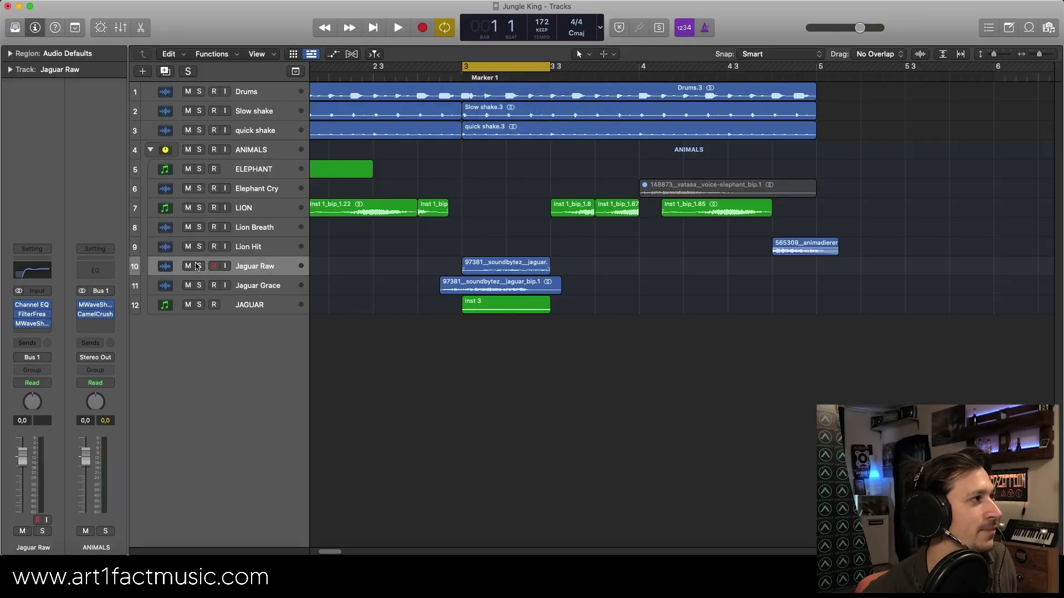
- Solo the Jaguar Raw track, audition its region with the effects bypassed, and open the track's Channel EQ settings
click(198, 266)
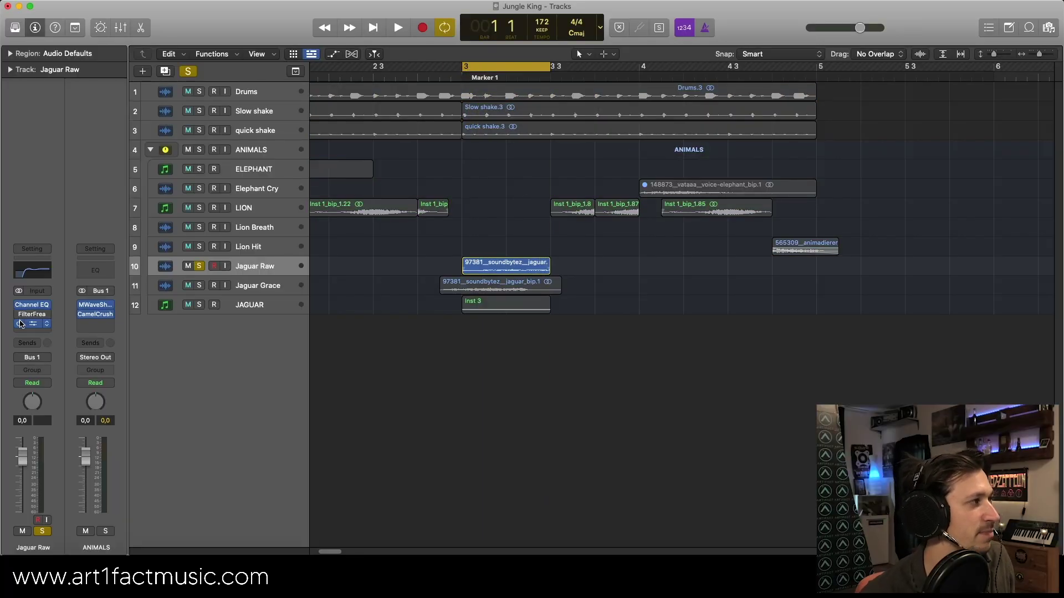
key(space)
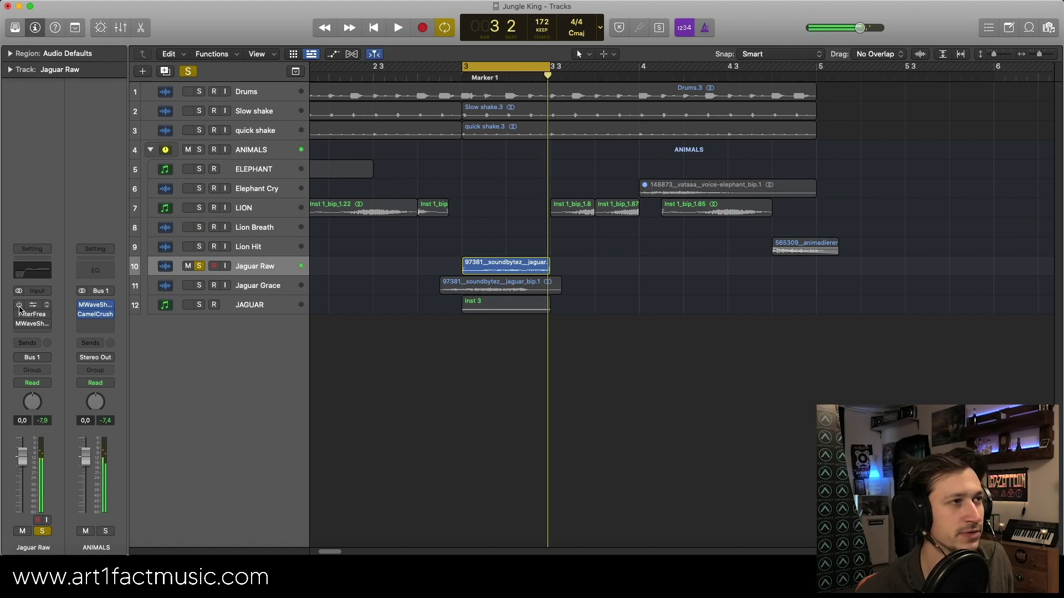
key(space)
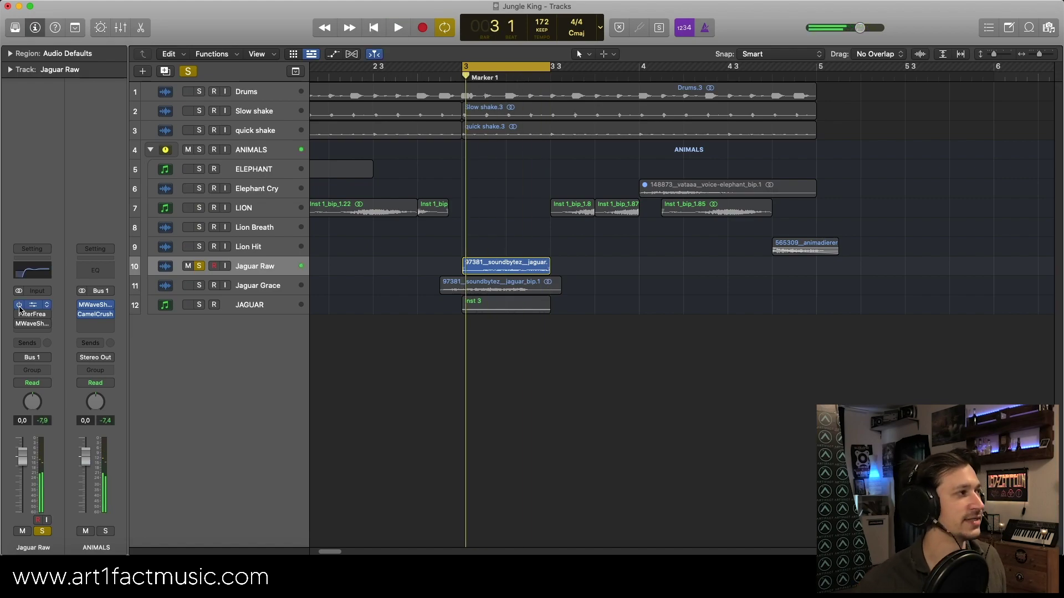
click(32, 306)
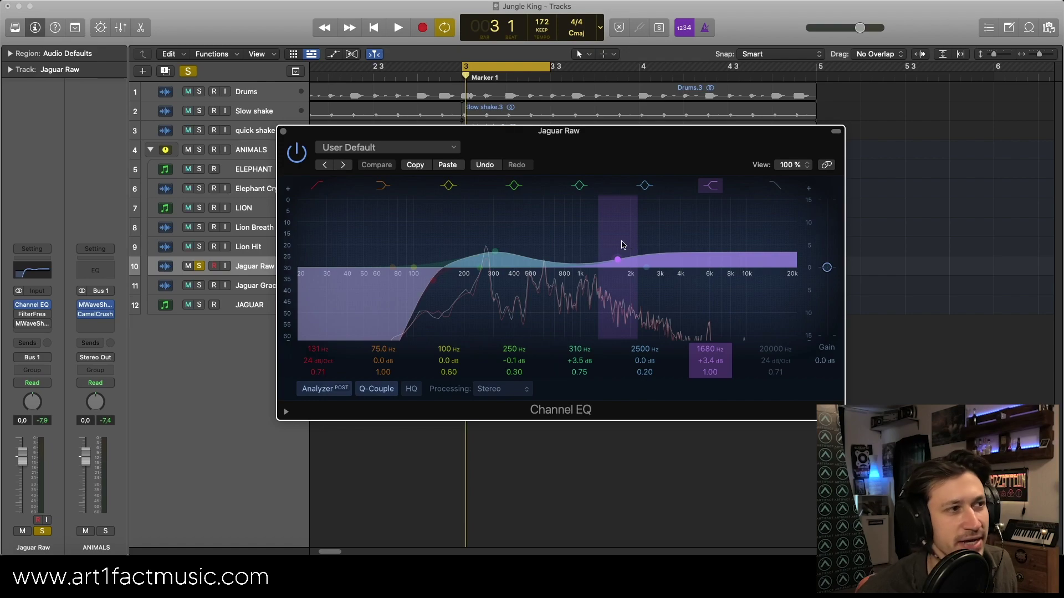
- Re-enable the FilterFreak effect on the Jaguar Raw track during playback and look at its settings
click(20, 314)
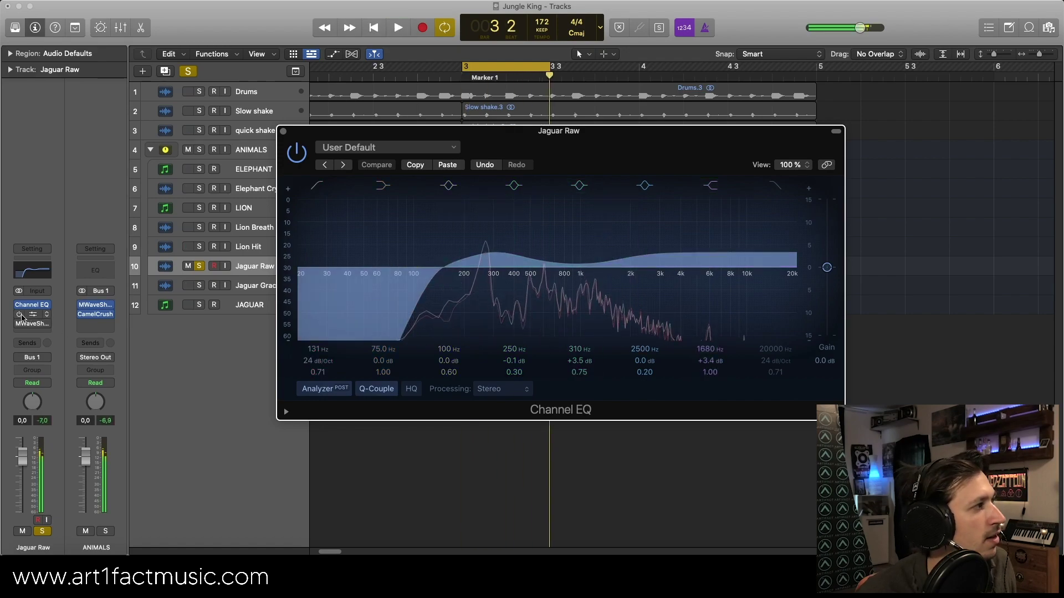
click(39, 318)
click(38, 317)
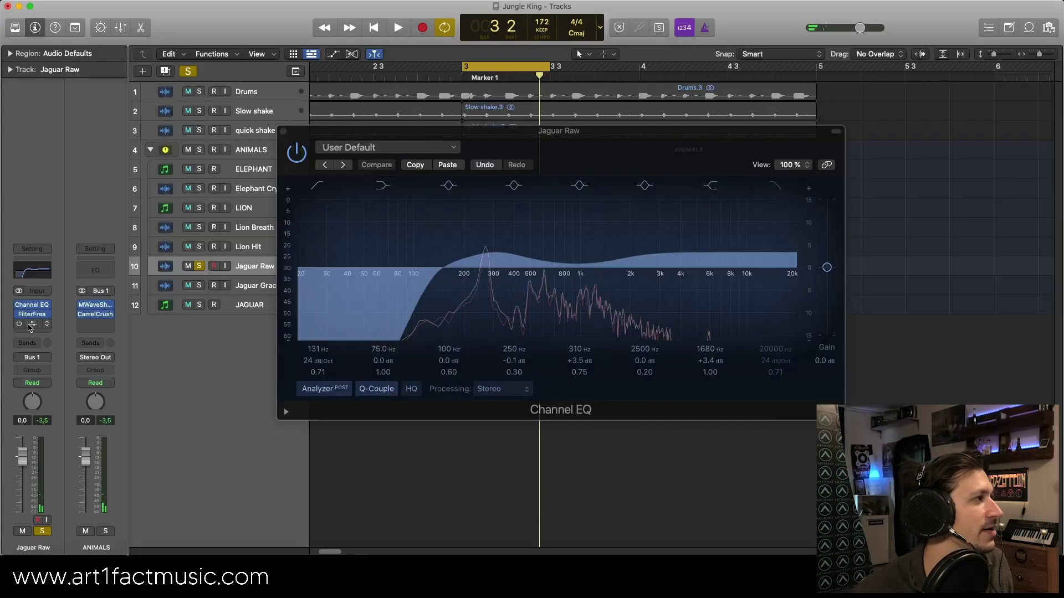
- Inspect the MWaveShaper on Jaguar Raw and replay the region, then close the effect windows and unsolo the track
click(30, 326)
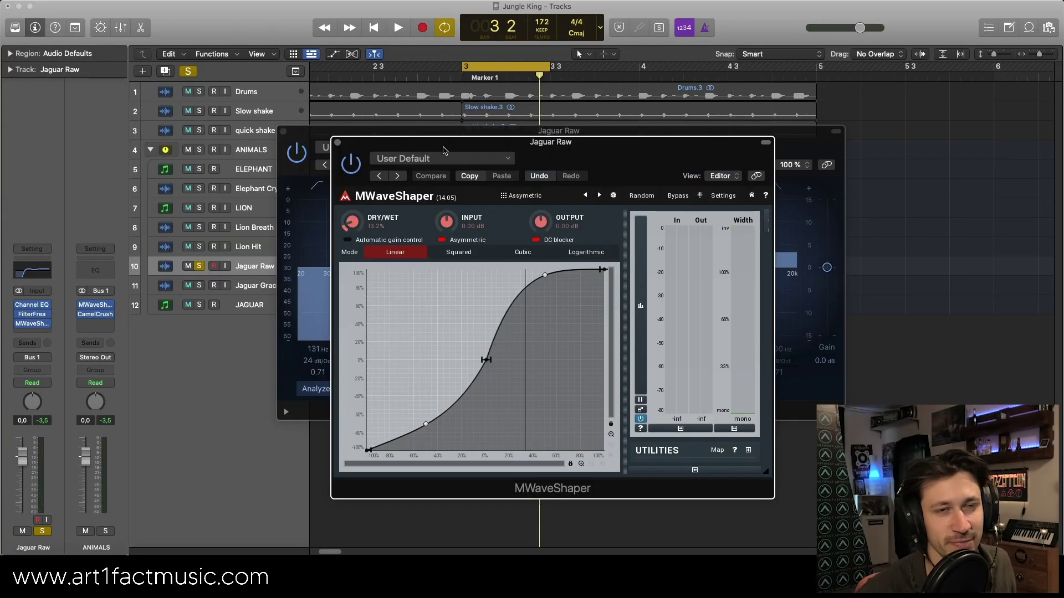
key(space)
click(337, 143)
key(space)
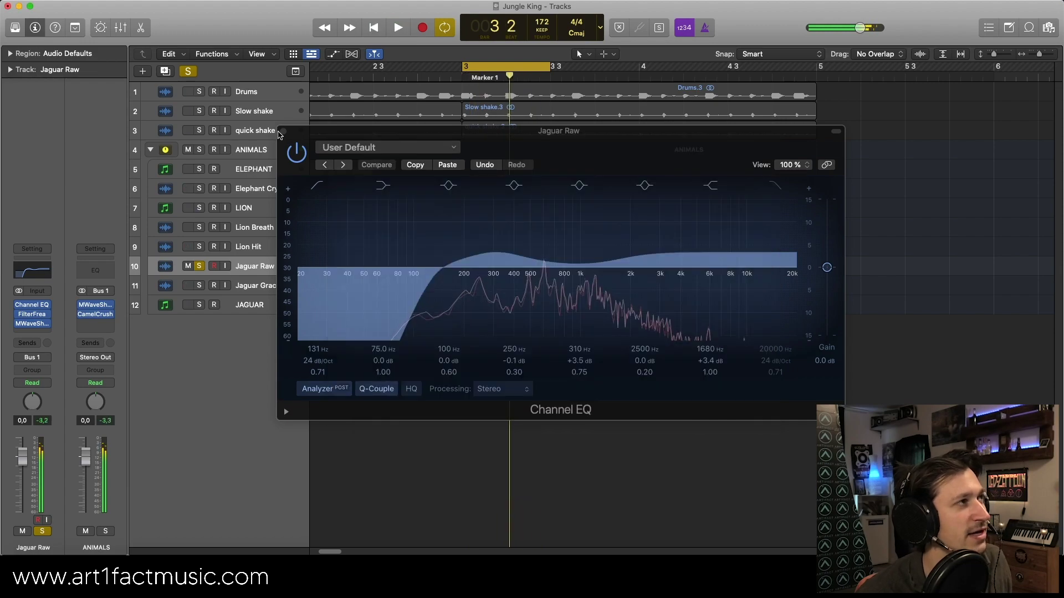
click(281, 131)
click(199, 266)
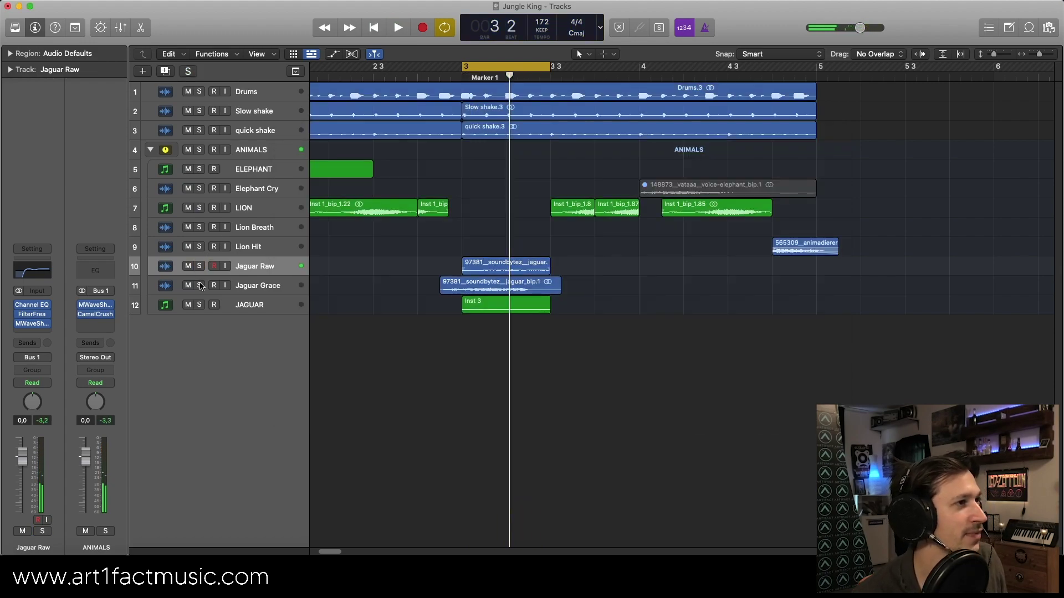
- With Jaguar Grace soloed, trim its region to end at bar 3 and delete the Jaguar Raw region
click(200, 286)
drag(558, 287, 462, 288)
click(483, 270)
key(Delete)
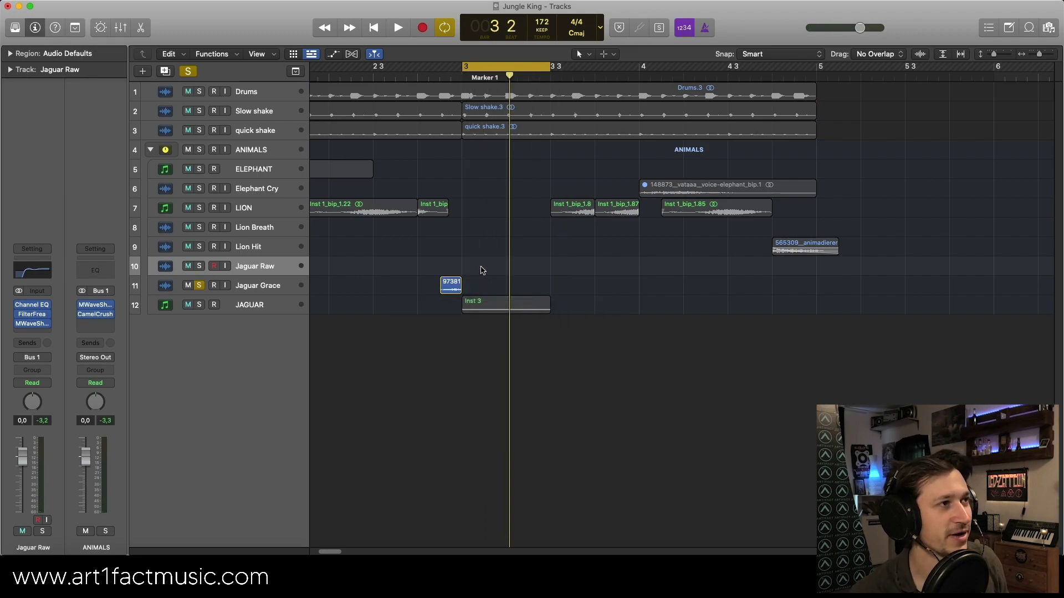
- Solo the JAGUAR track, open its Vital synth and set oscillator 1's spectral morph type to None
click(204, 313)
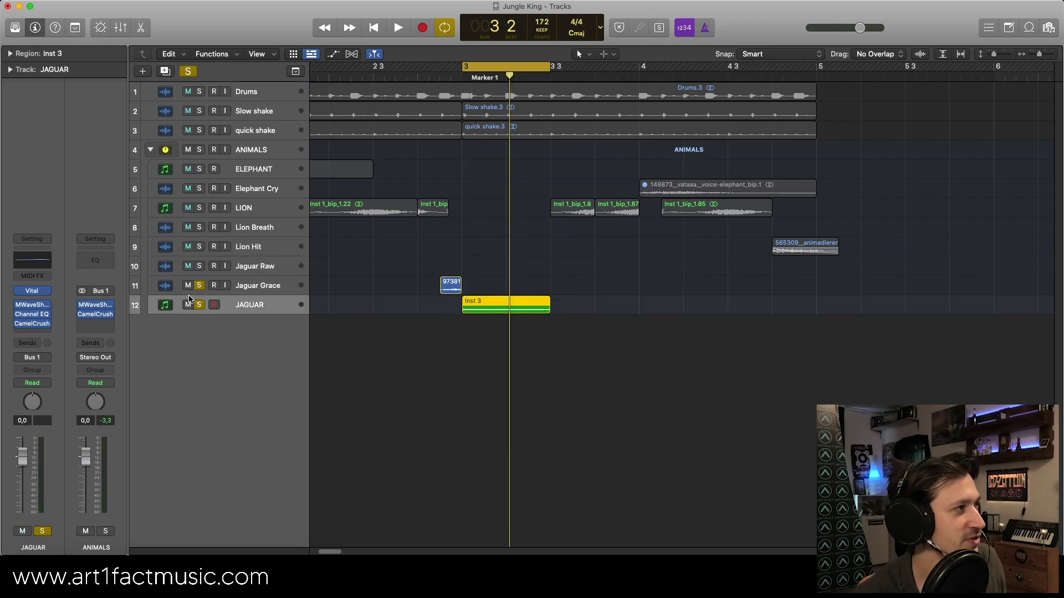
click(33, 292)
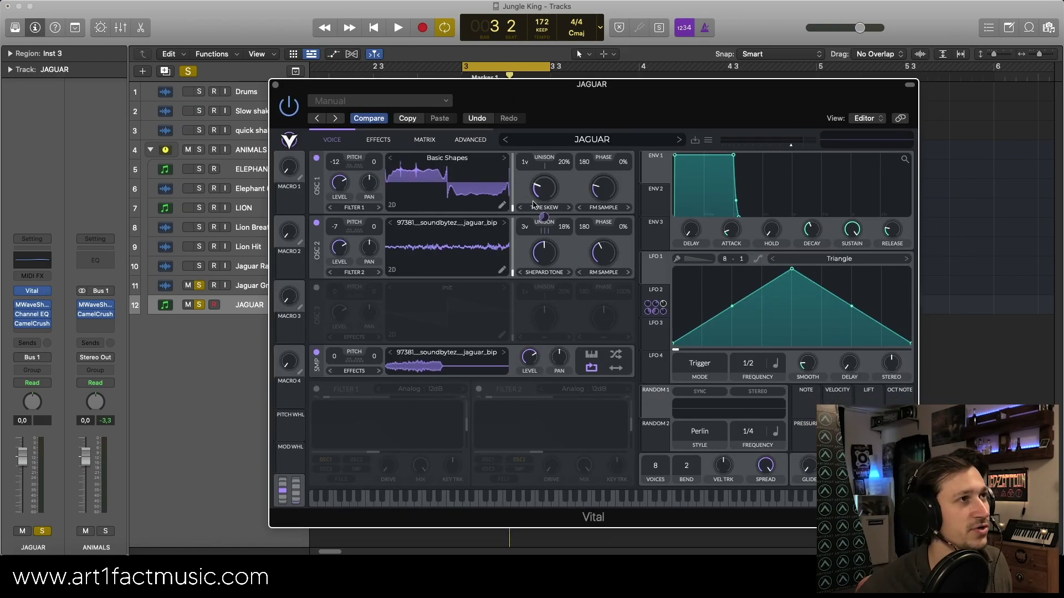
click(541, 206)
click(546, 219)
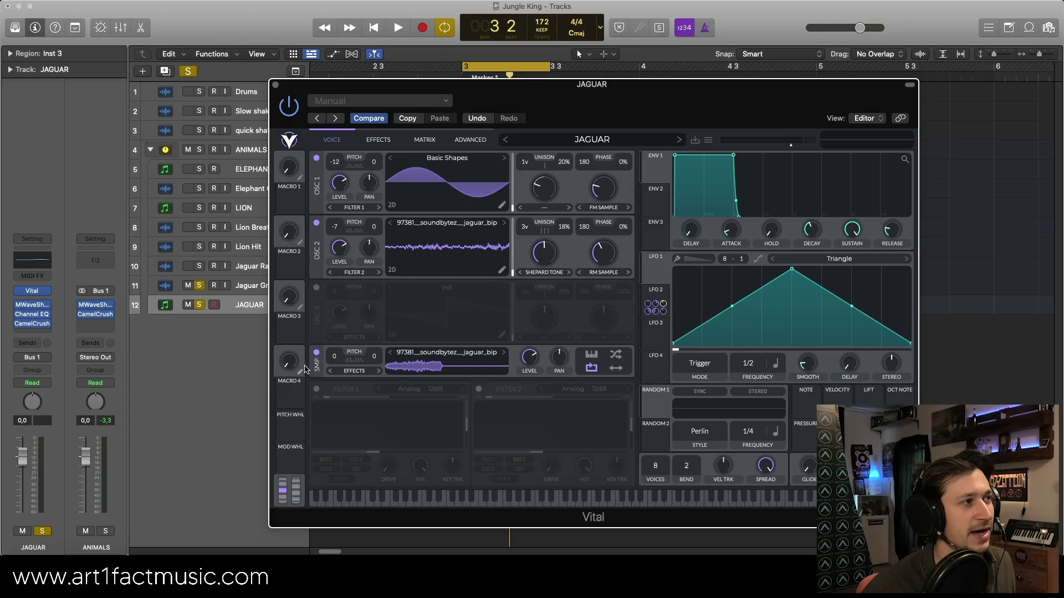
- Turn off oscillators 1 and 2 in Vital and unsolo the Jaguar Grace track so only the sampler plays
click(316, 159)
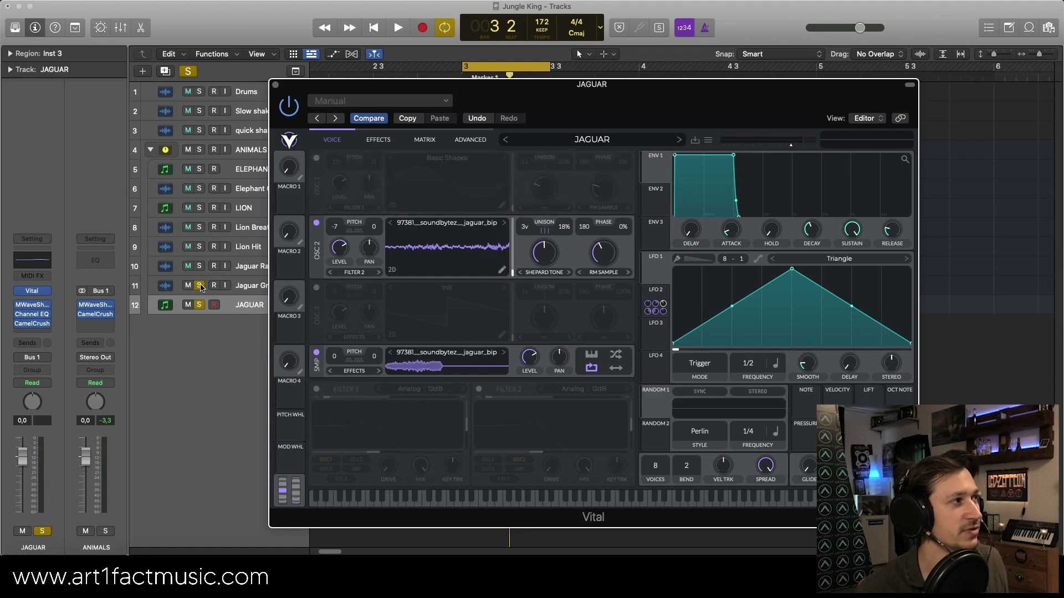
click(200, 286)
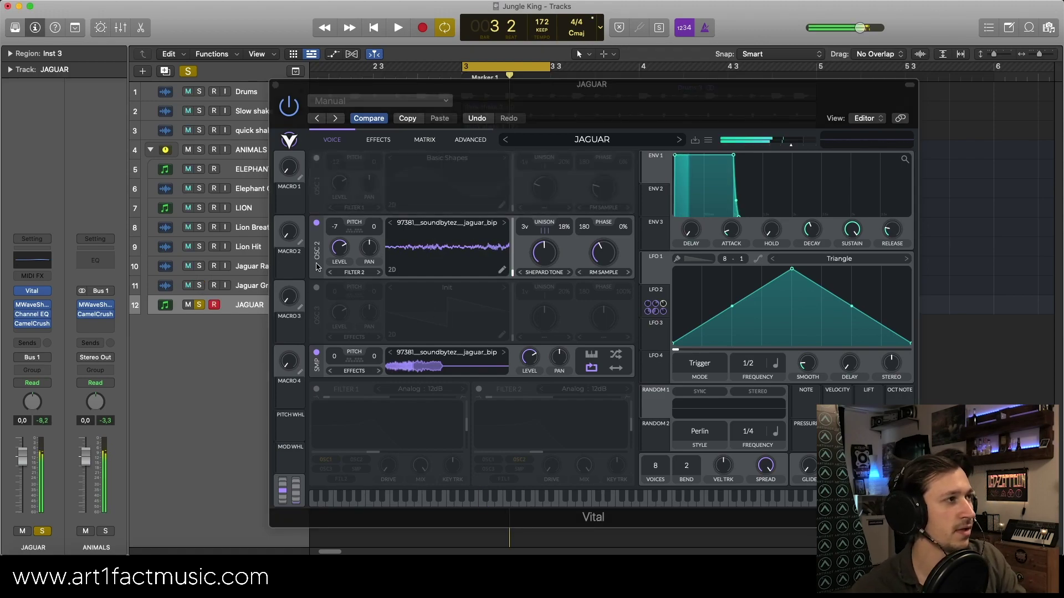
click(316, 224)
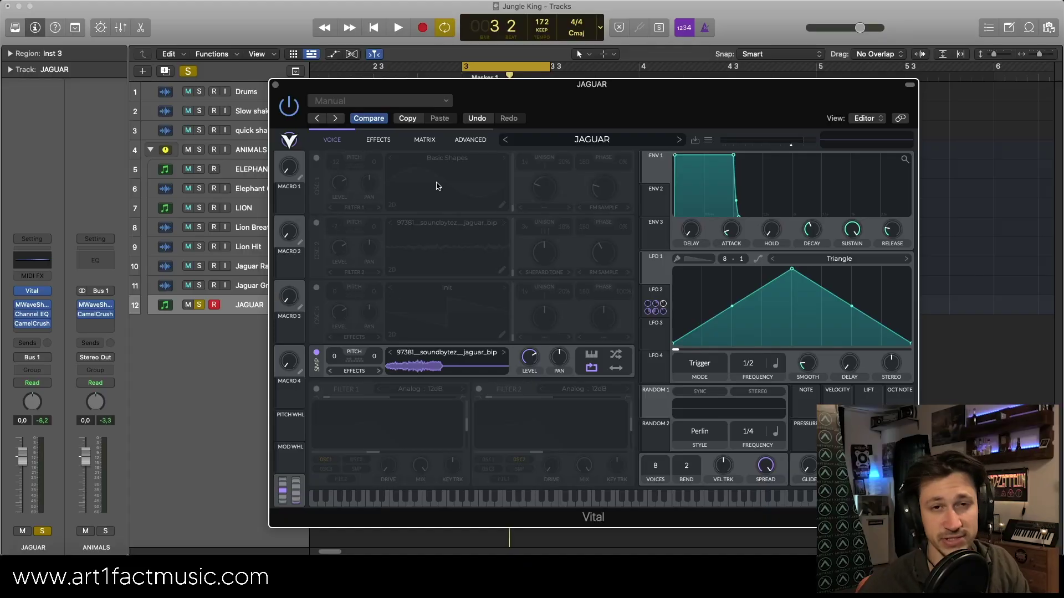
- Turn off the Chorus, Distortion, EQ and Reverb effects in the Vital patch
click(379, 141)
click(316, 158)
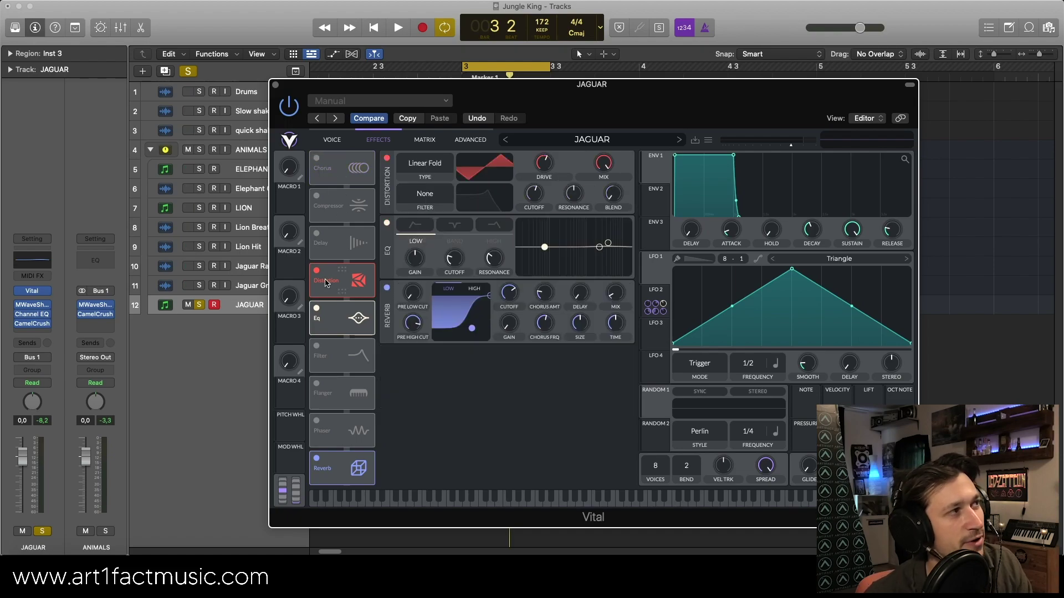
click(316, 270)
click(317, 308)
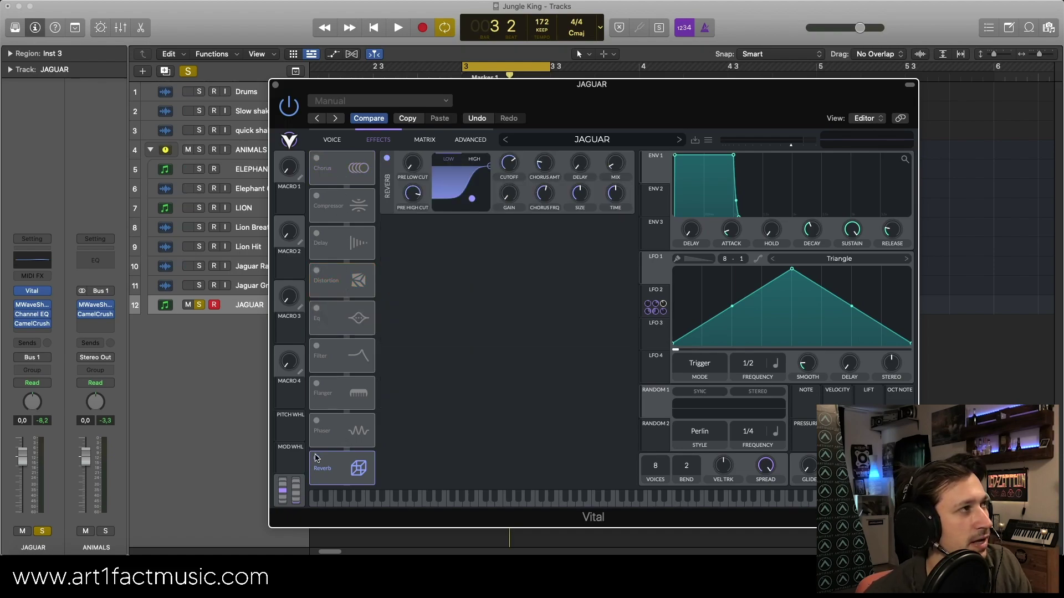
click(316, 457)
- Turn oscillator 2 back on and audition its spectral morph as None before choosing Shepard Tone
click(332, 141)
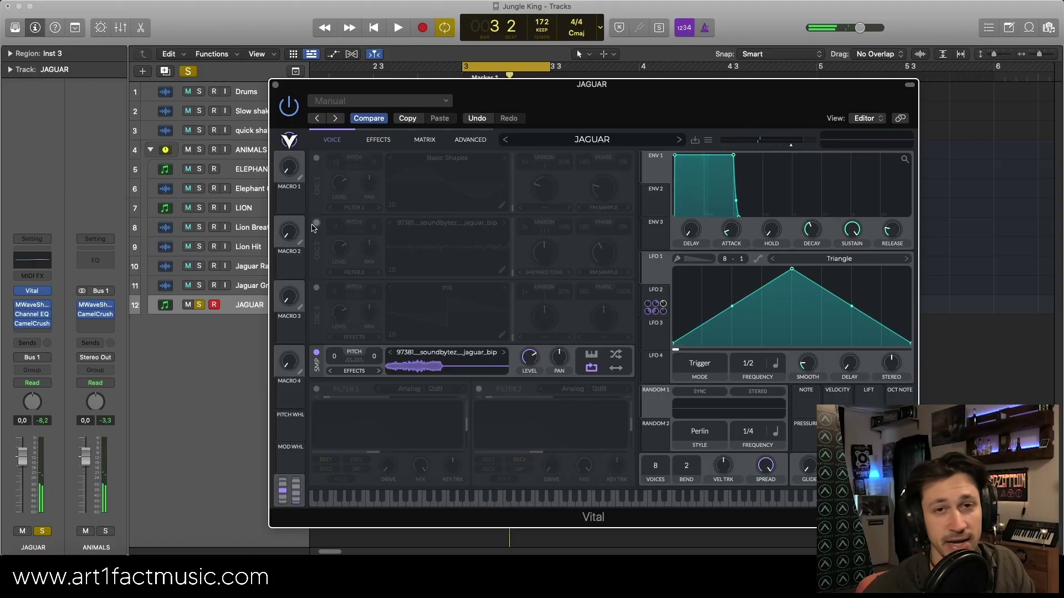
click(316, 223)
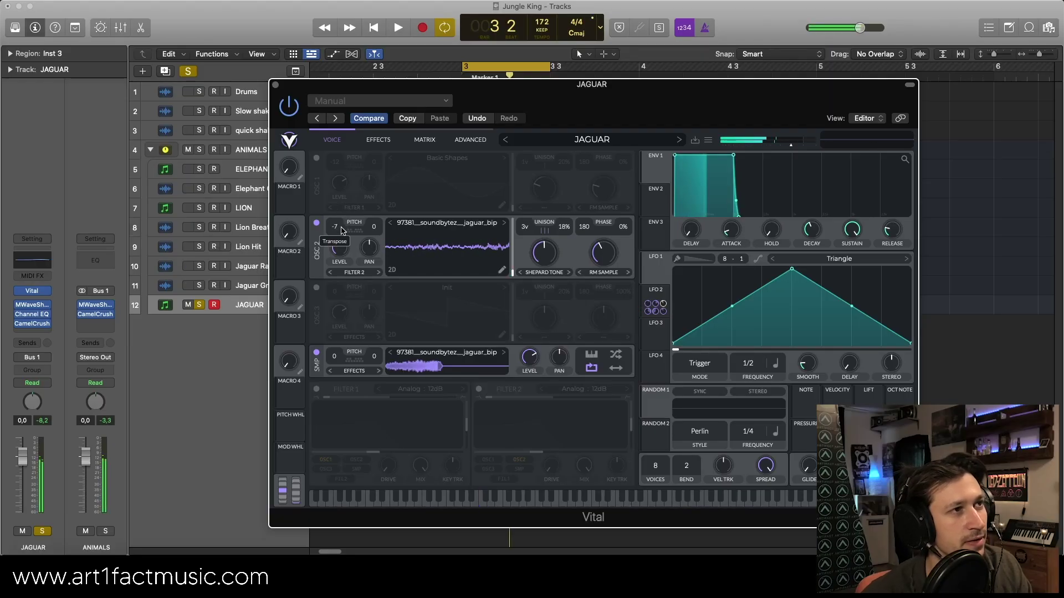
click(543, 273)
click(556, 285)
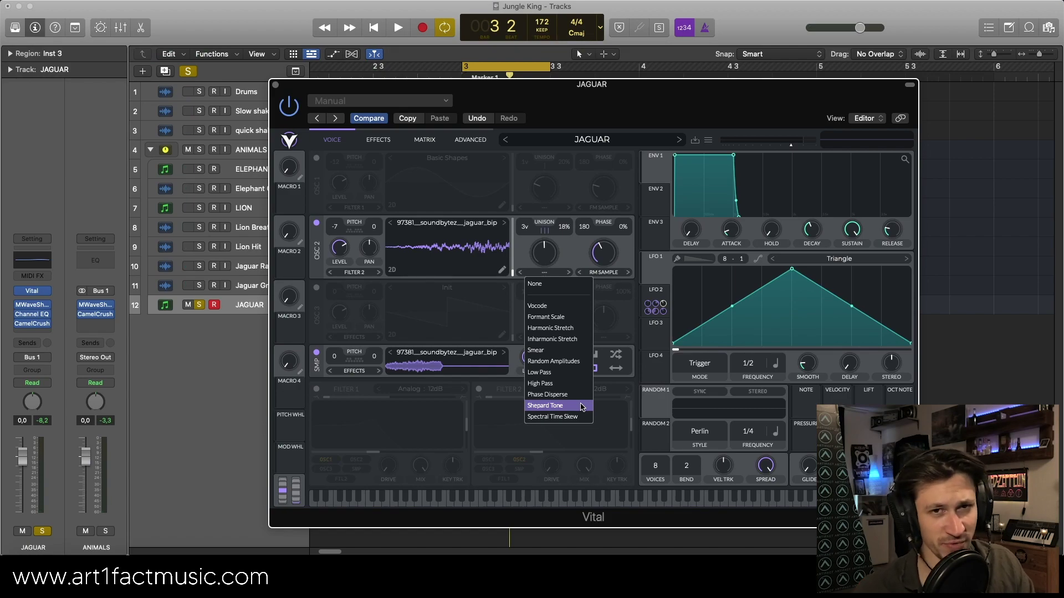
click(581, 407)
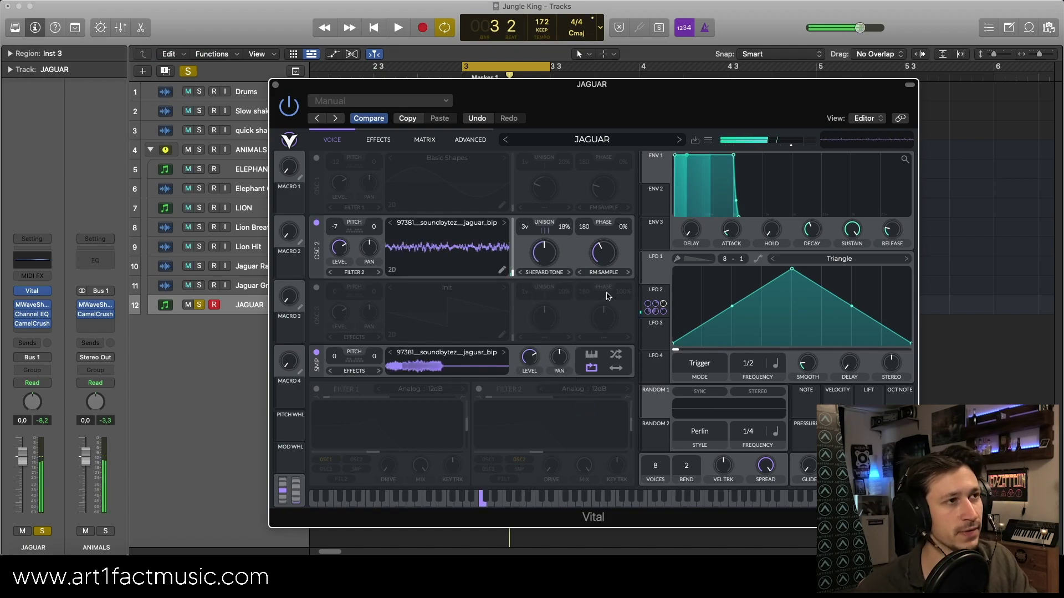
- Audition oscillator 2 with its phase distortion type set to None, then set the type back to RM Sample
click(603, 272)
click(614, 277)
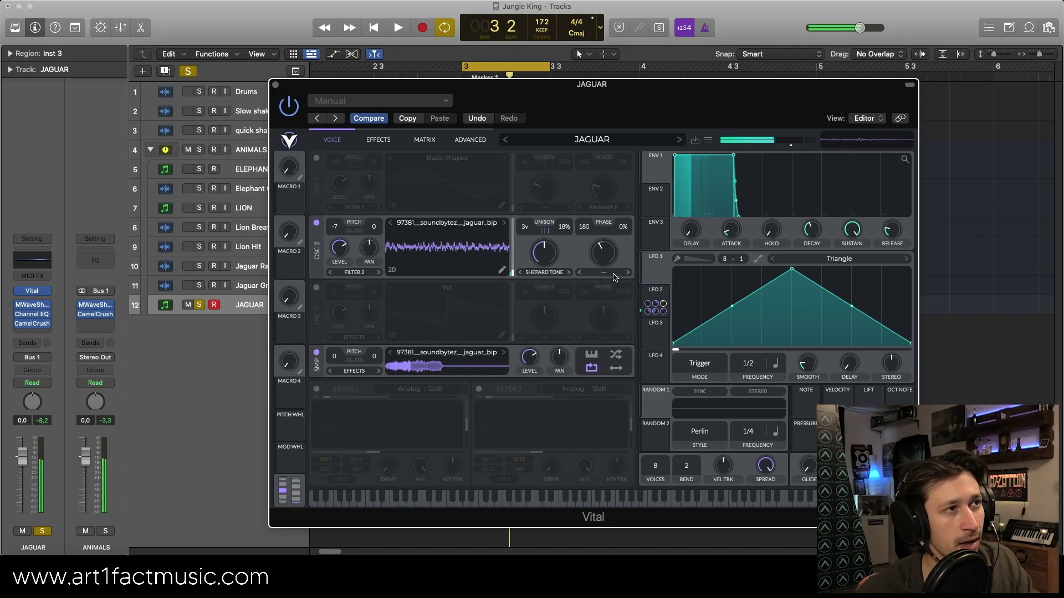
click(613, 273)
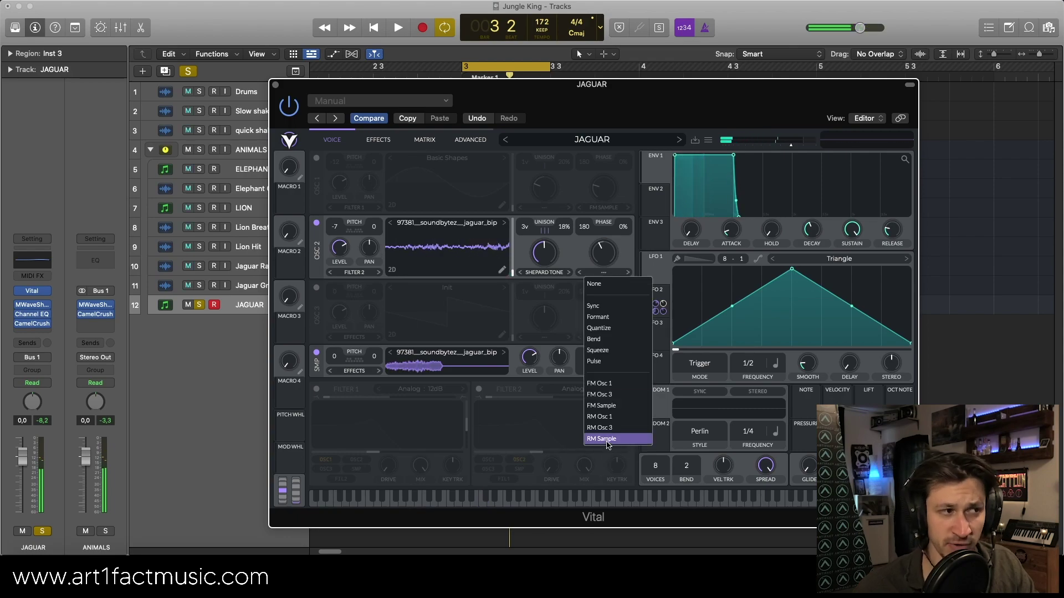
click(604, 439)
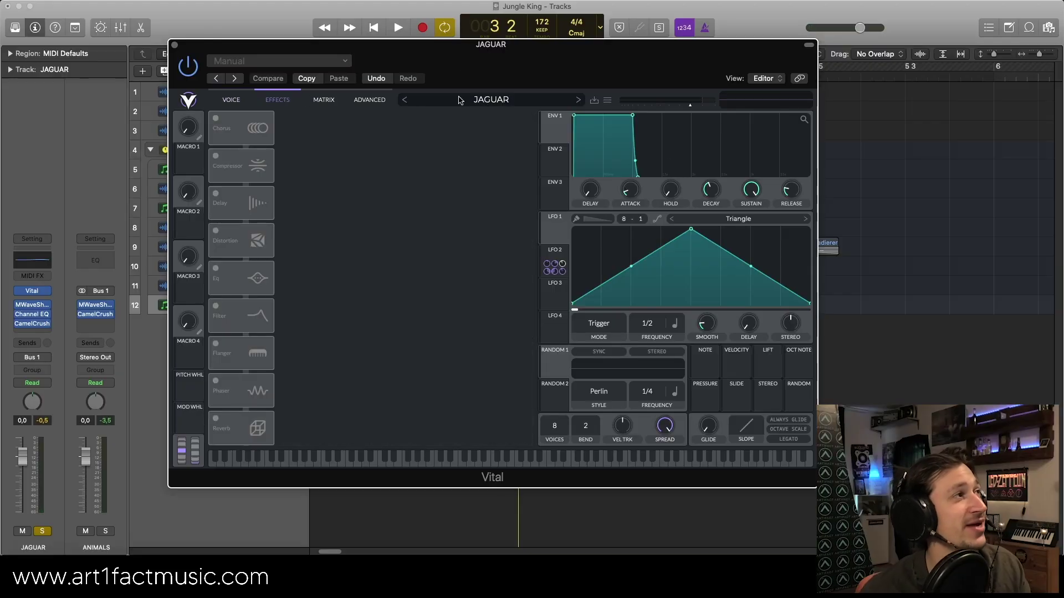
- Turn on the Chorus and Distortion effects in the Vital patch, briefly auditioning the Compressor between them
click(216, 120)
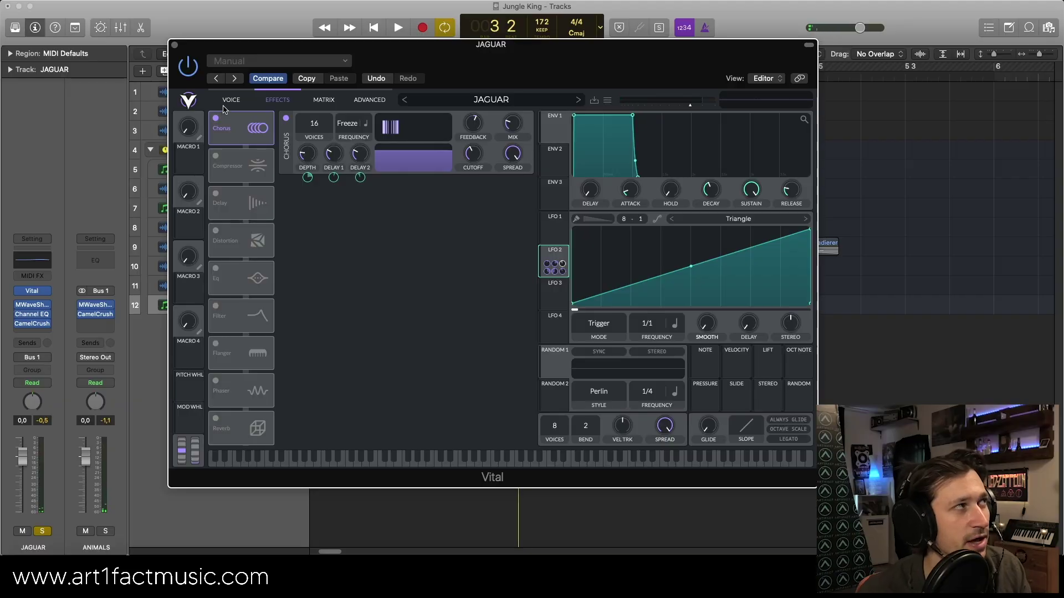
click(225, 106)
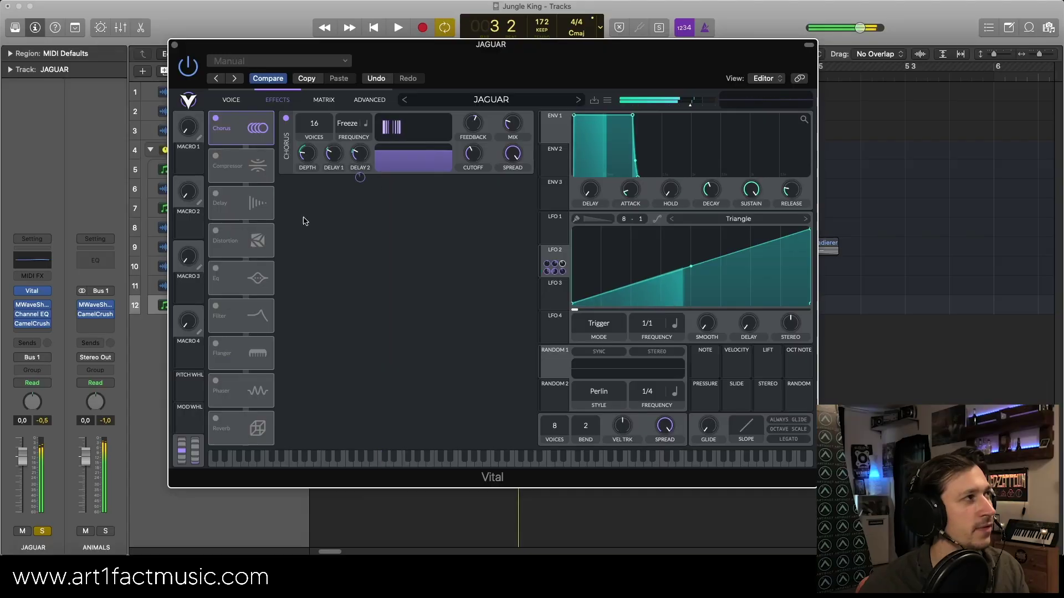
click(215, 157)
click(215, 156)
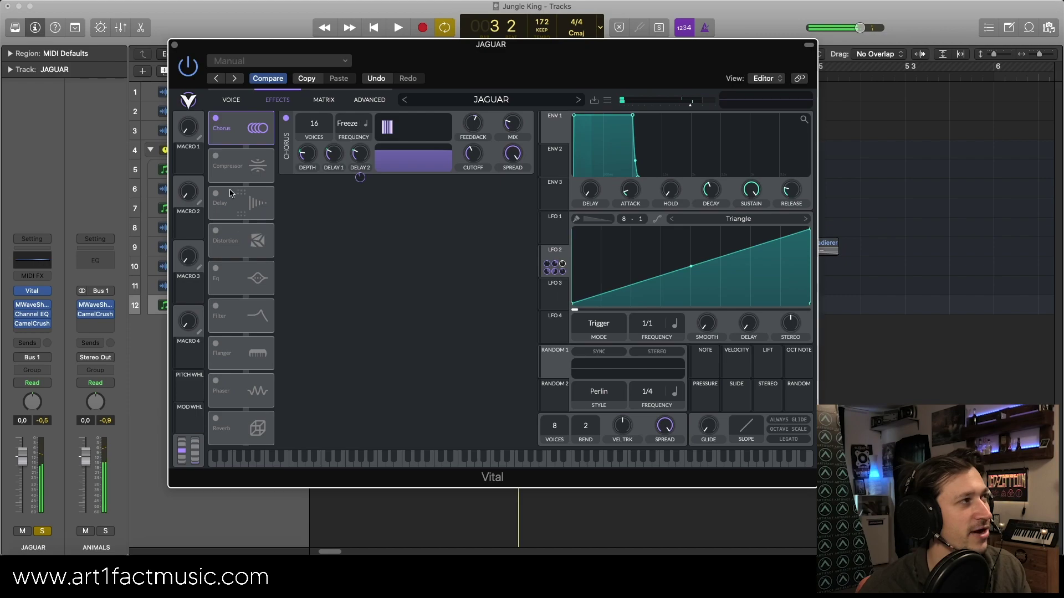
click(215, 232)
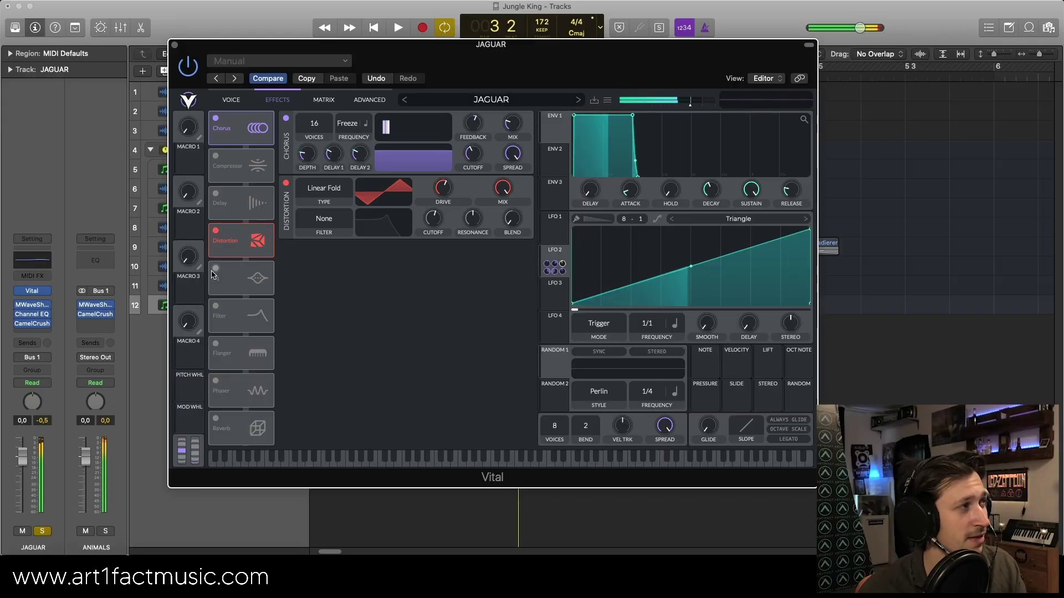
- Turn on the EQ and Reverb effects in the Vital patch, reviewing oscillator 1's spectral morph types between them, and close the plug-in window
click(216, 268)
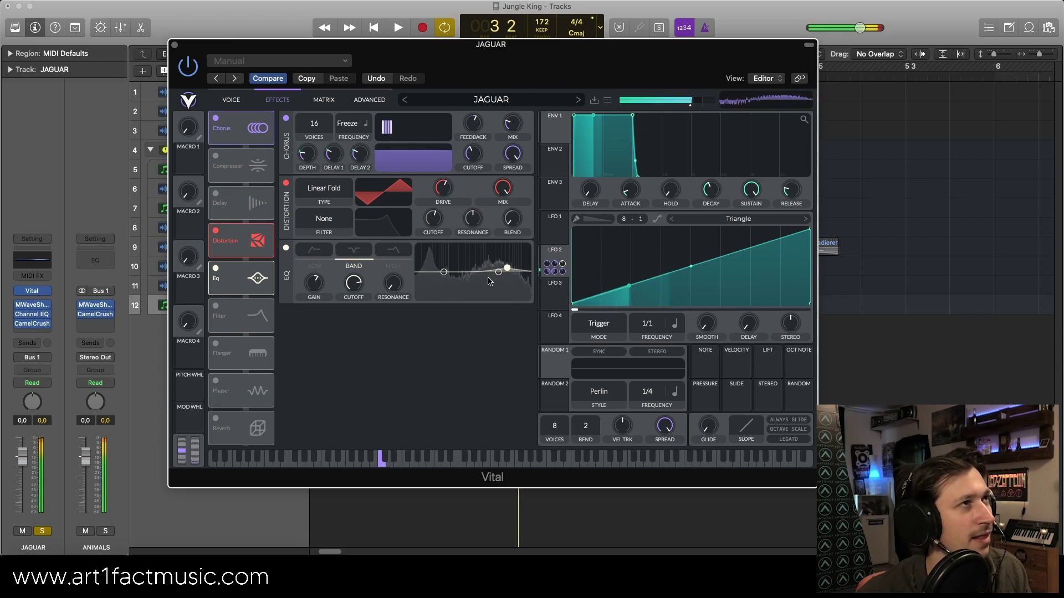
click(383, 79)
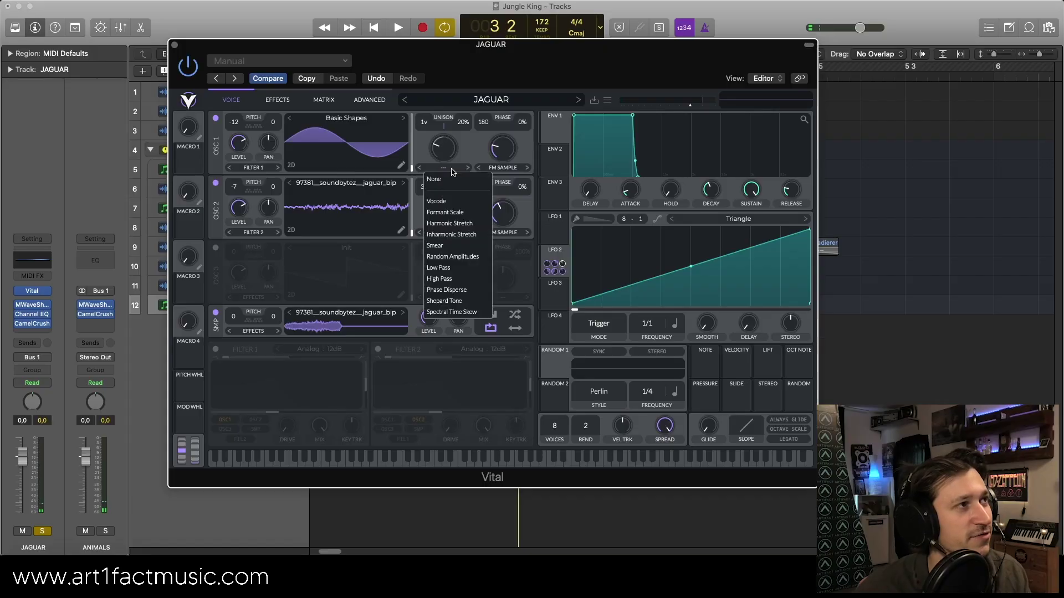
click(483, 313)
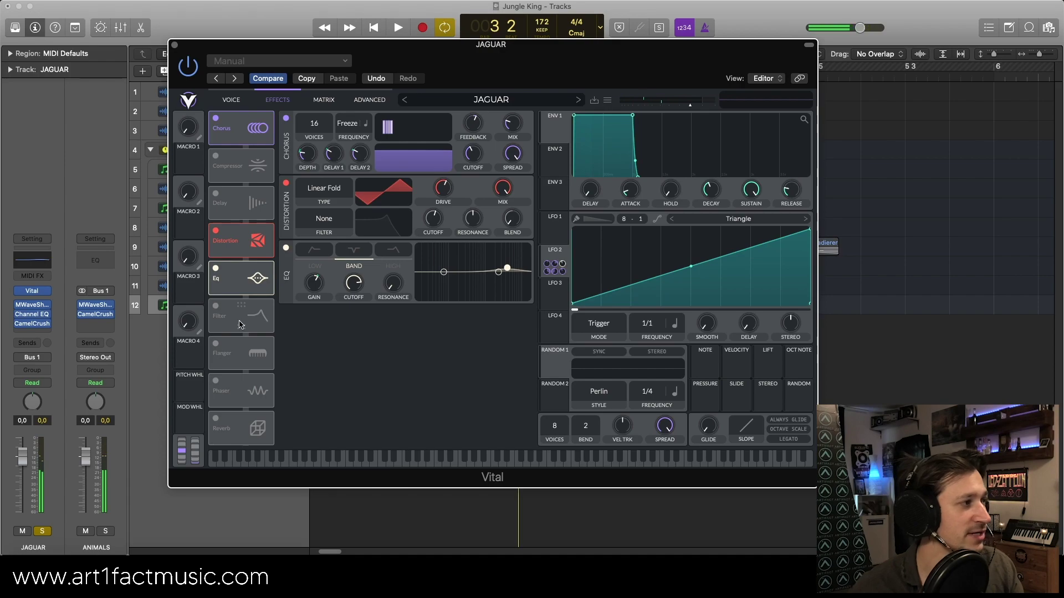
click(215, 418)
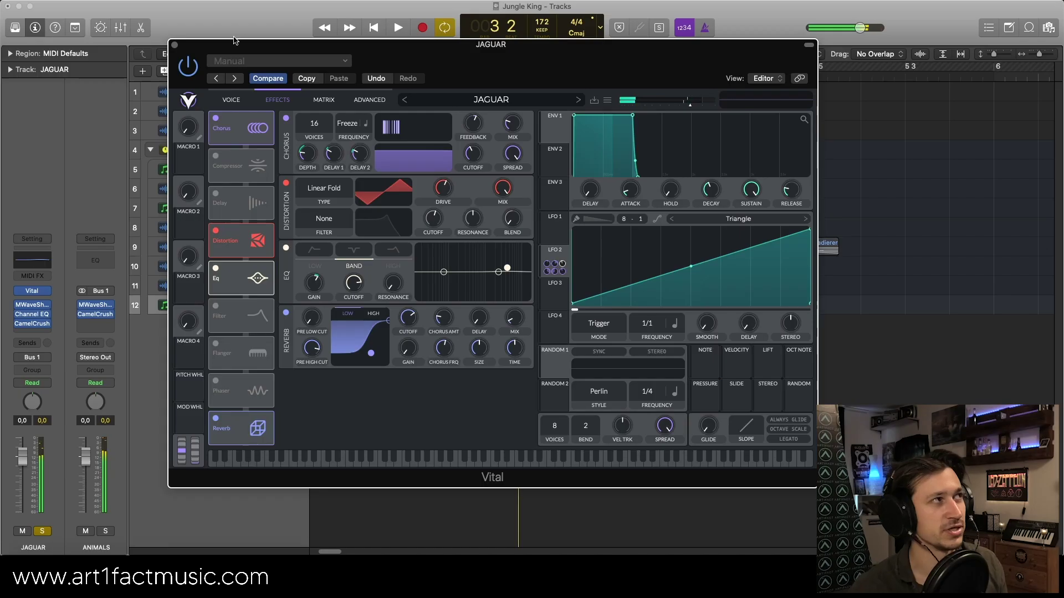
click(174, 45)
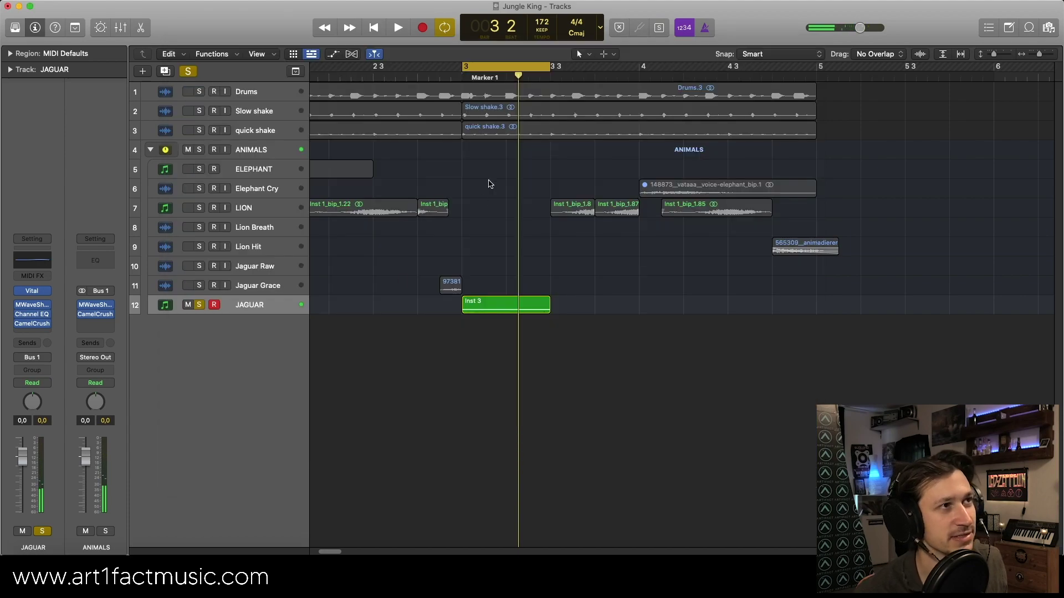
- Set the cycle range from bar 1 to bar 5, unsolo the JAGUAR track and play the full arrangement
key(z)
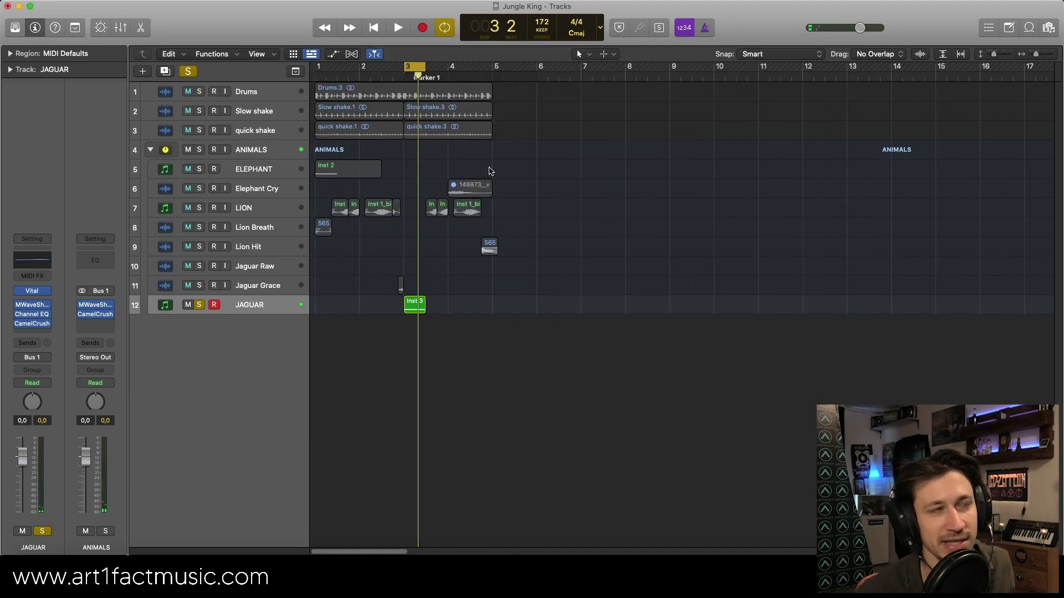
drag(319, 68, 492, 67)
click(199, 305)
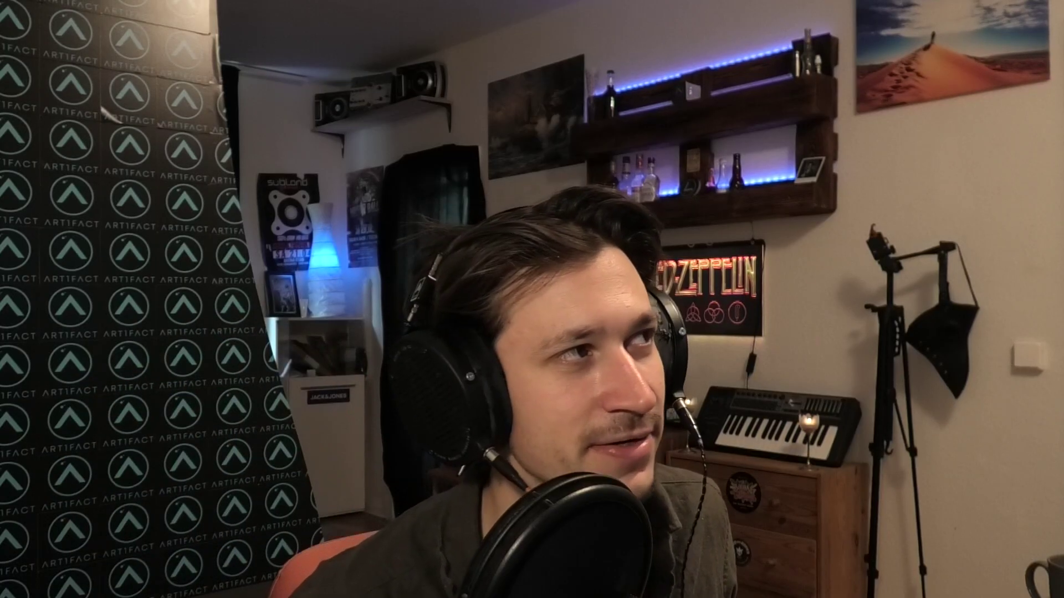
key(space)
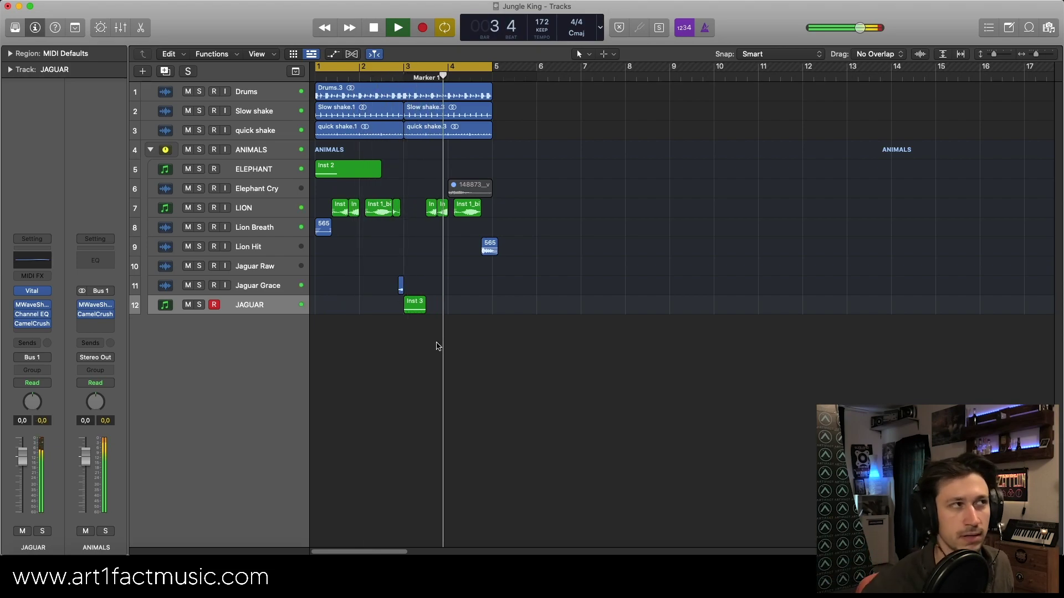
key(space)
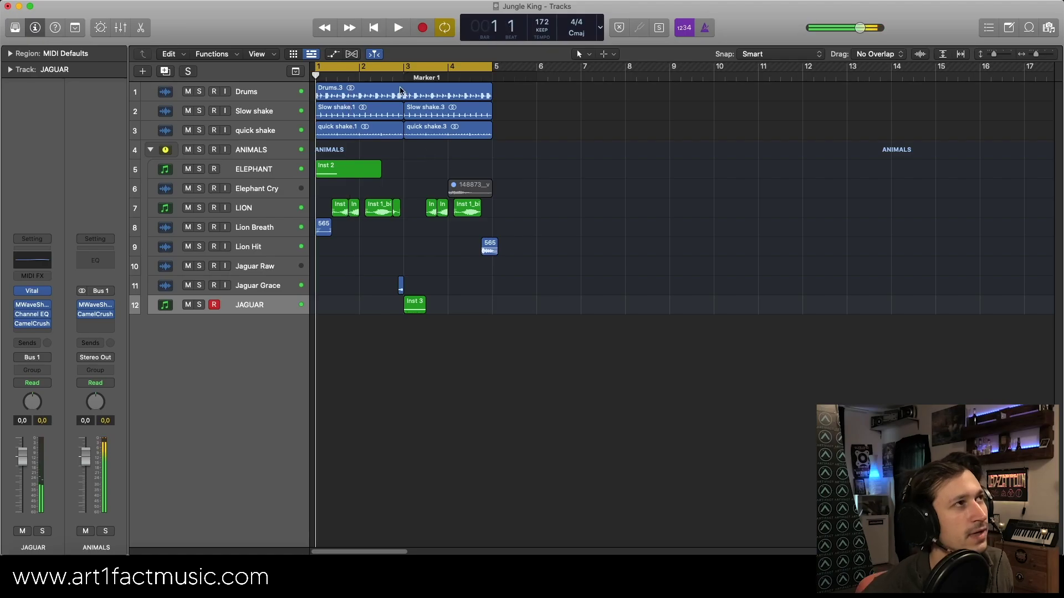
- Solo the Jaguar Grace track, audition its region extended to the whole roar, and undo the extension
key(Up)
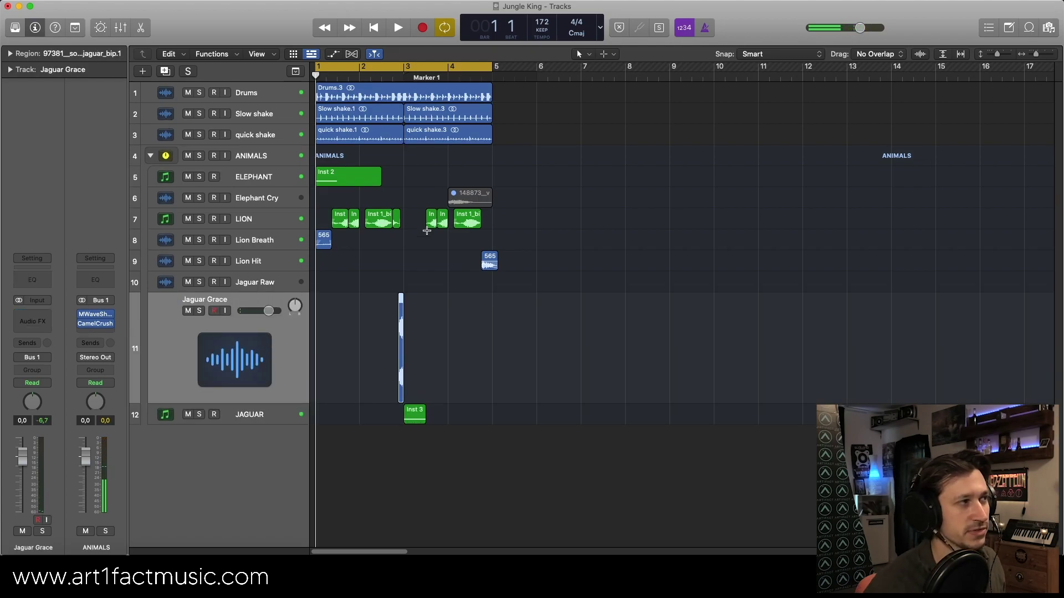
key(super+Right)
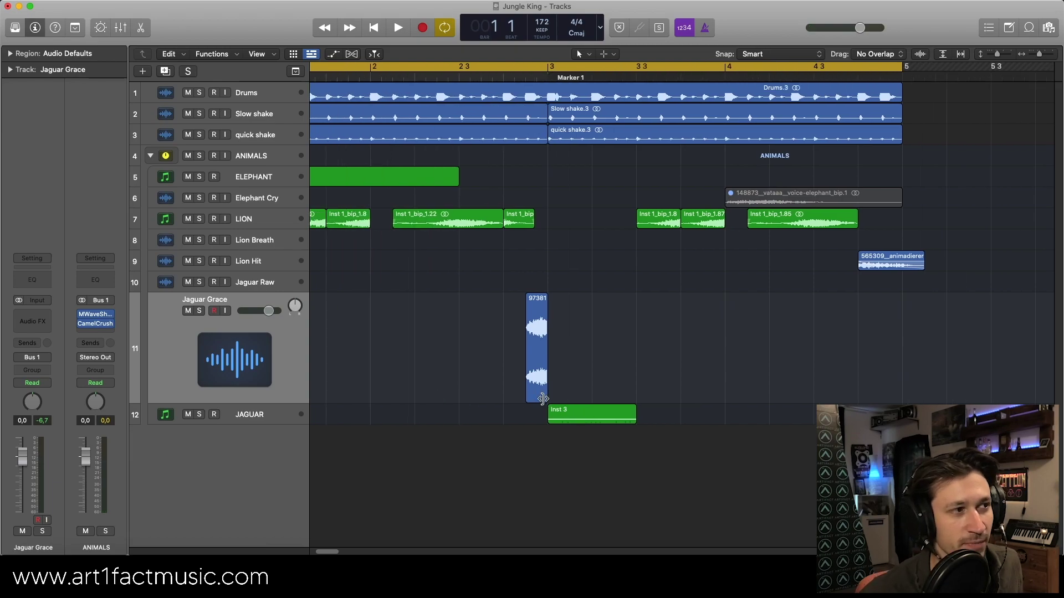
drag(542, 399, 715, 382)
click(200, 310)
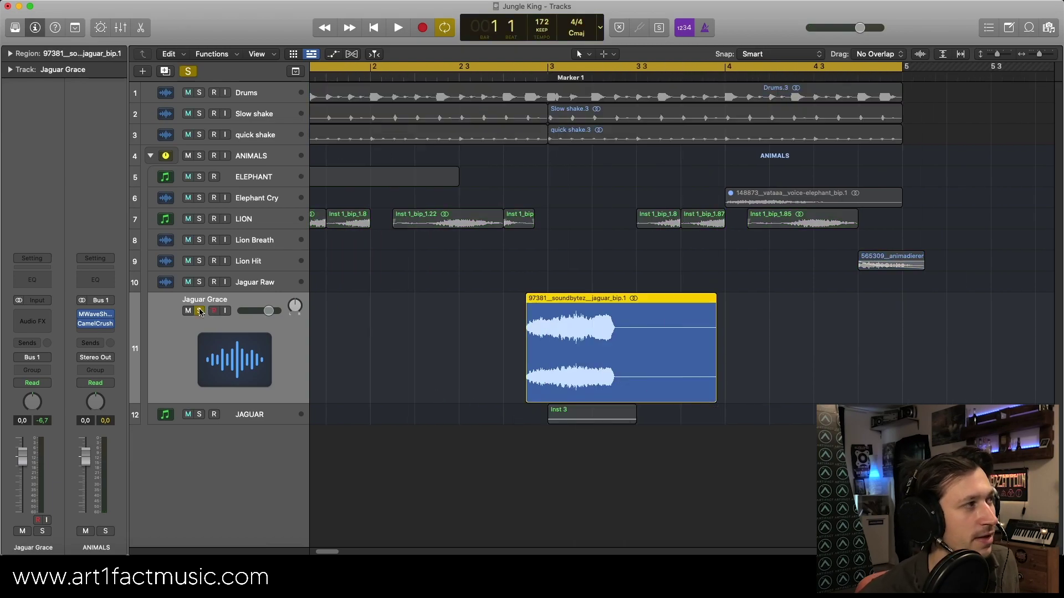
double_click(512, 72)
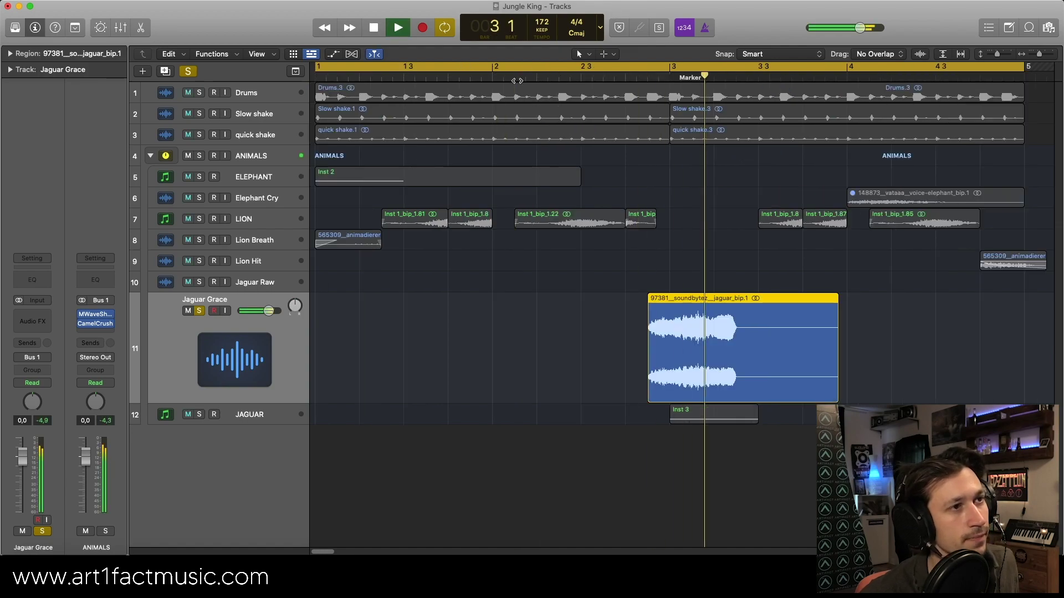
click(671, 269)
key(super+z)
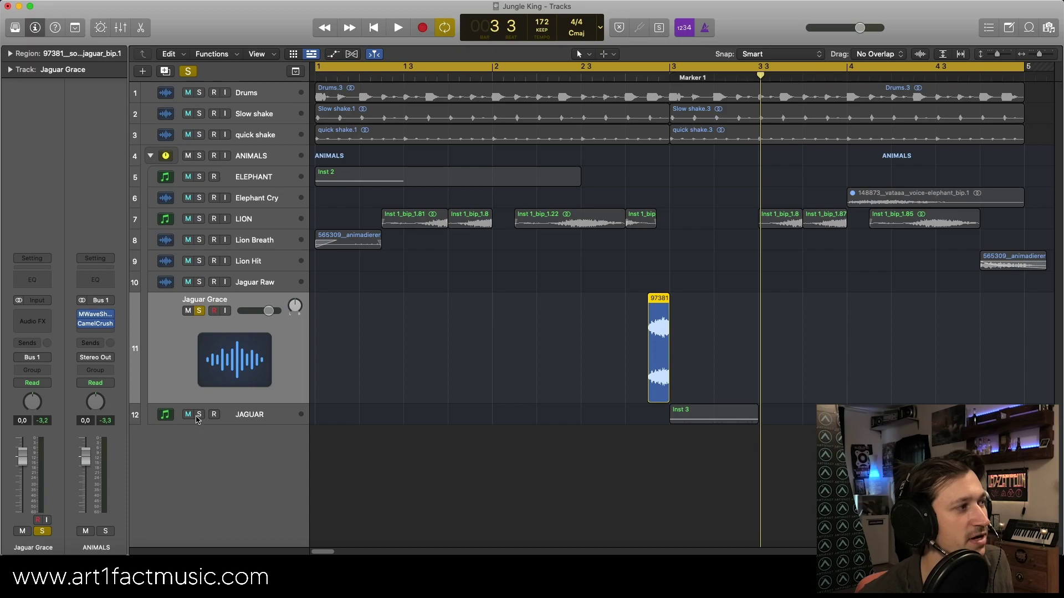
- Solo the JAGUAR track together with Jaguar Grace and play the transition into bar 3
key(Down)
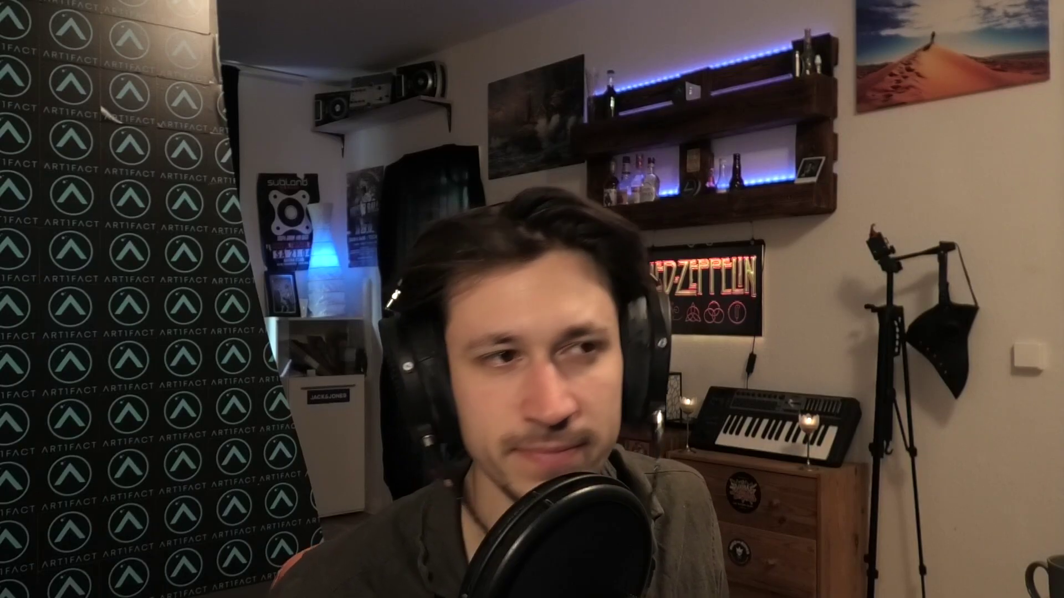
key(space)
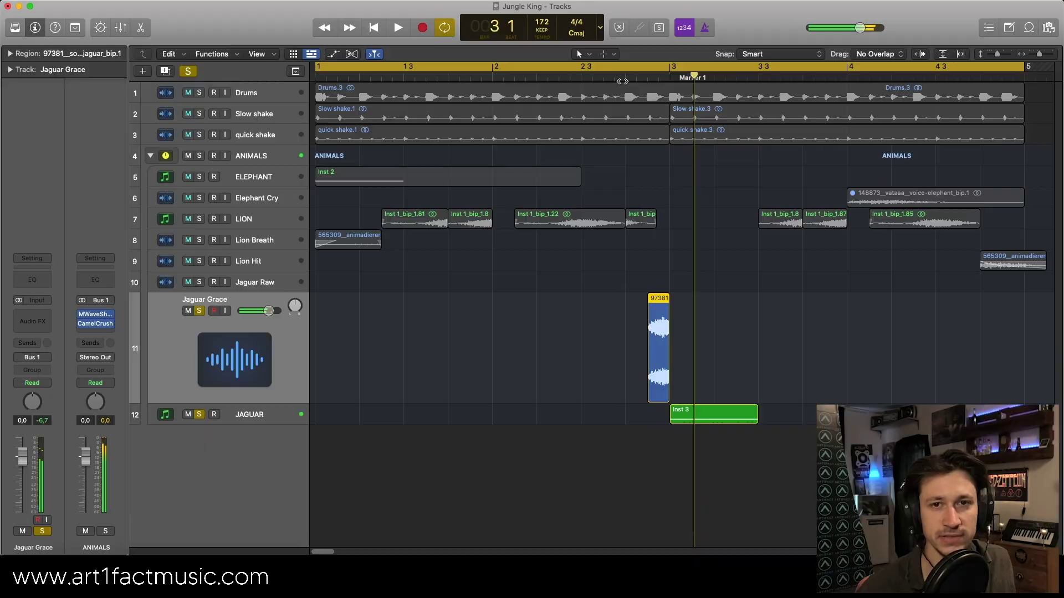